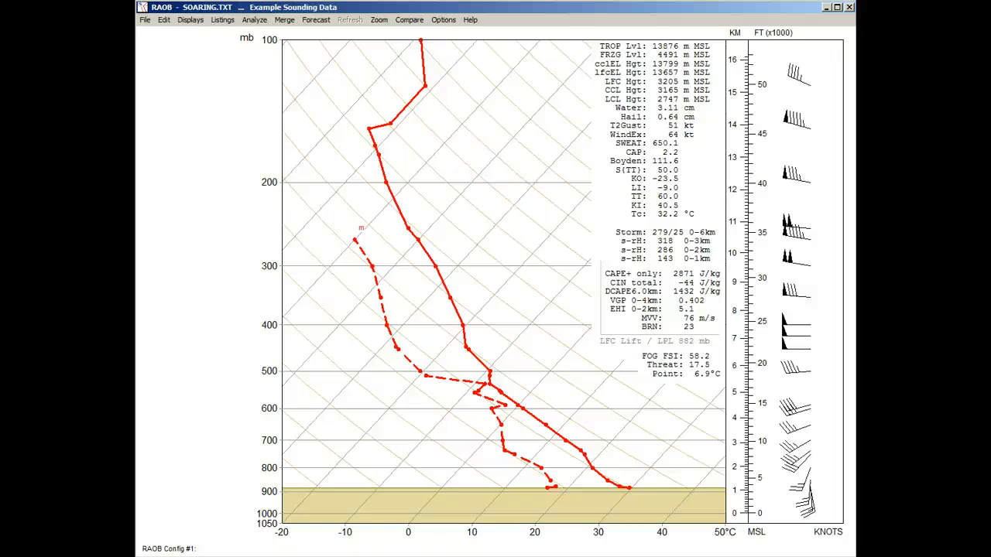
Switch the sounding diagram's analyses data from the classic displays to custom data displays and open the custom parameter selector
right_click(501, 167)
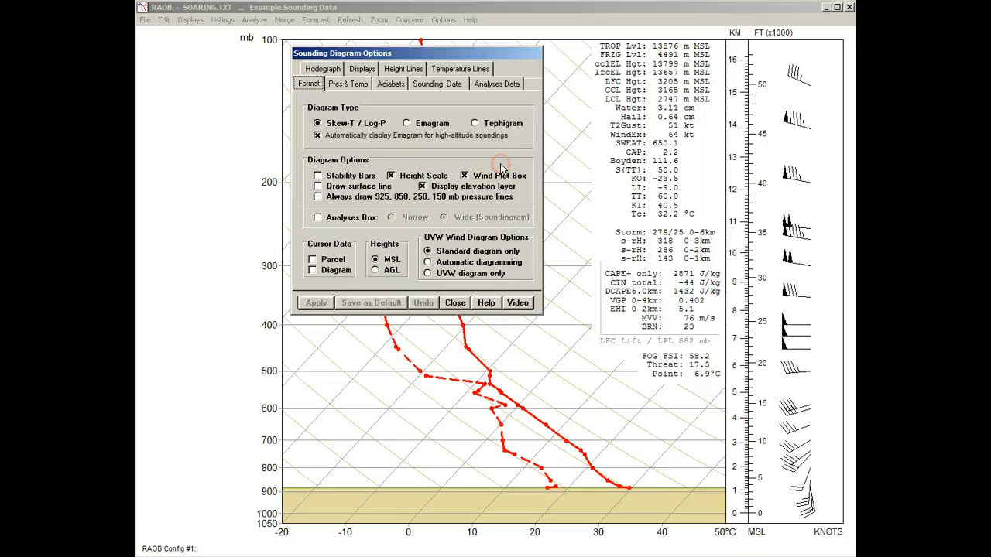
click(502, 87)
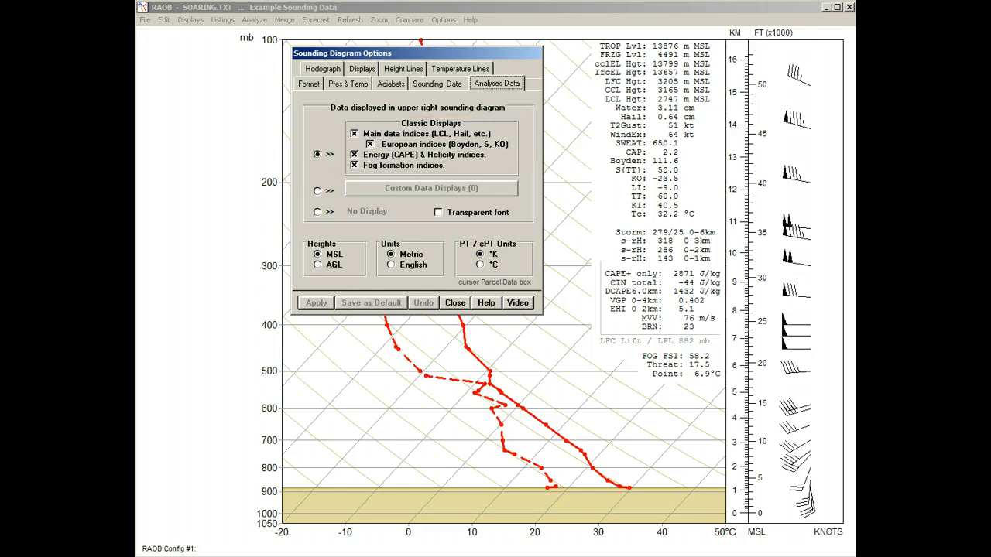
click(323, 192)
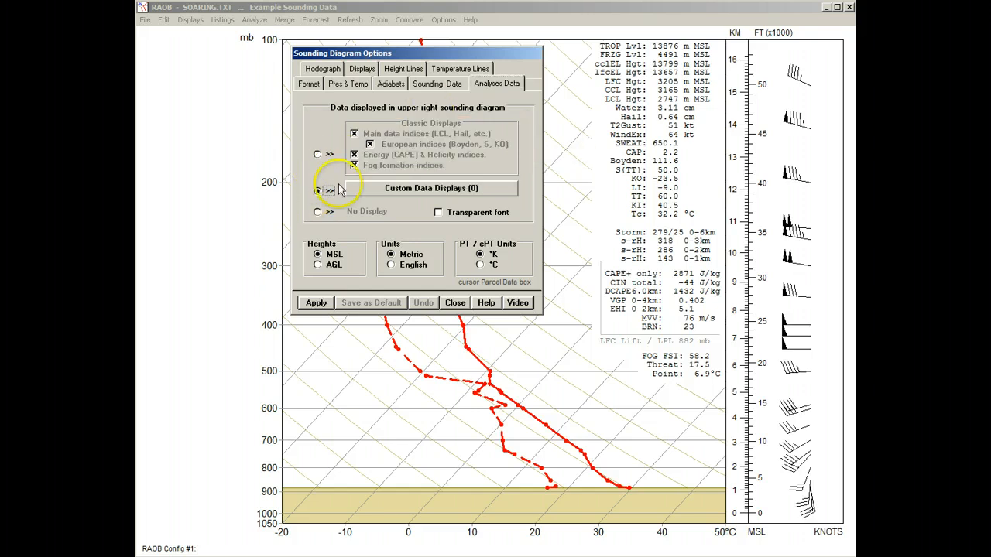
click(364, 190)
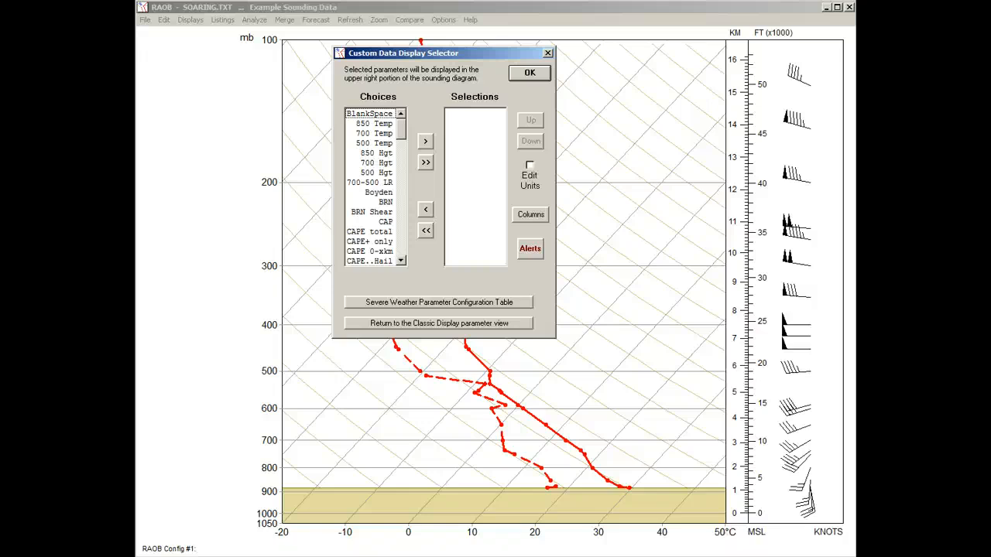
Read the descriptions of the temperature and height parameters among the available choices, such as 700 Temp and 700 Hgt
drag(398, 129, 403, 109)
click(387, 124)
click(383, 133)
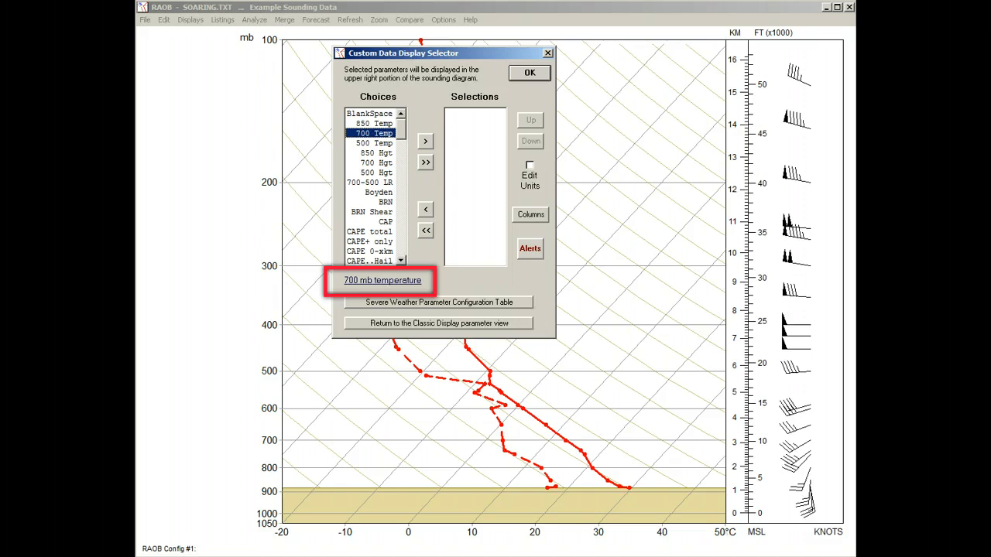
key(Down)
key(Down)
key(Down)
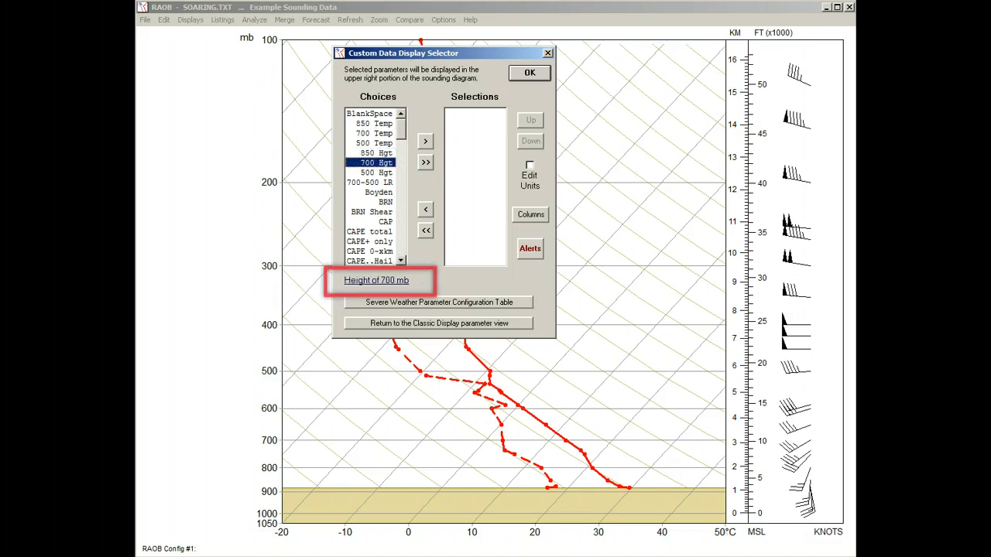
Add 500 Temp, 500 Hgt and 700-500 LR to the selected display parameters
click(373, 144)
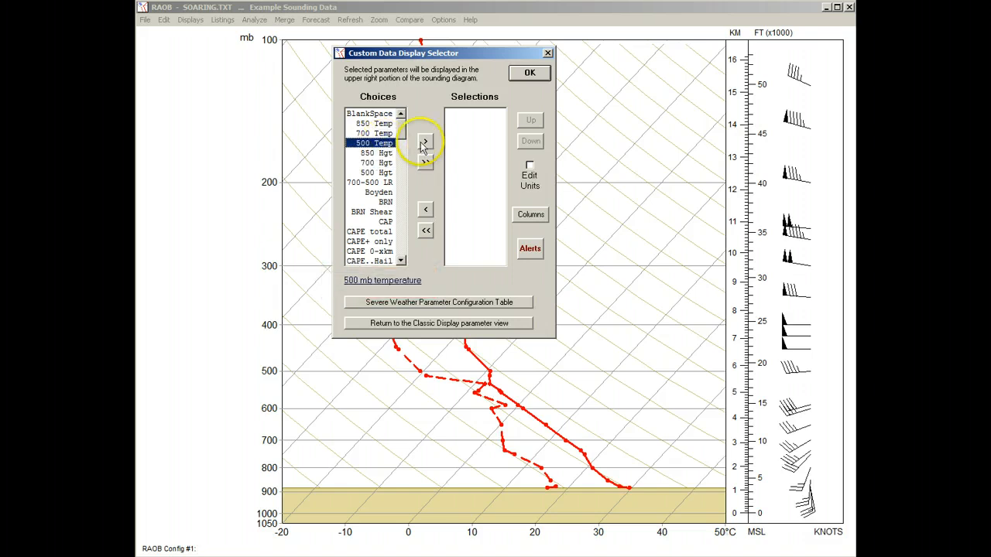
click(424, 143)
key(Down)
key(Down)
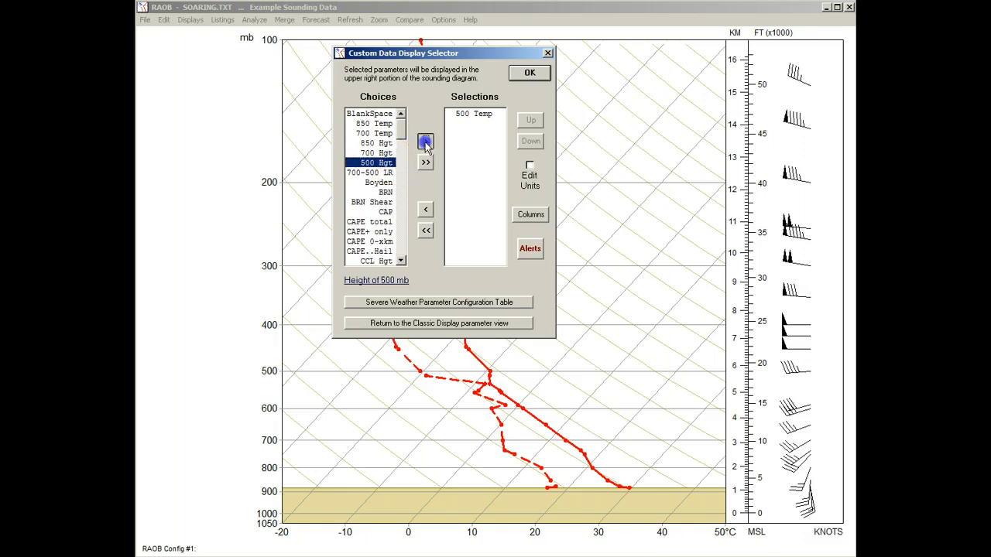
click(424, 143)
click(424, 143)
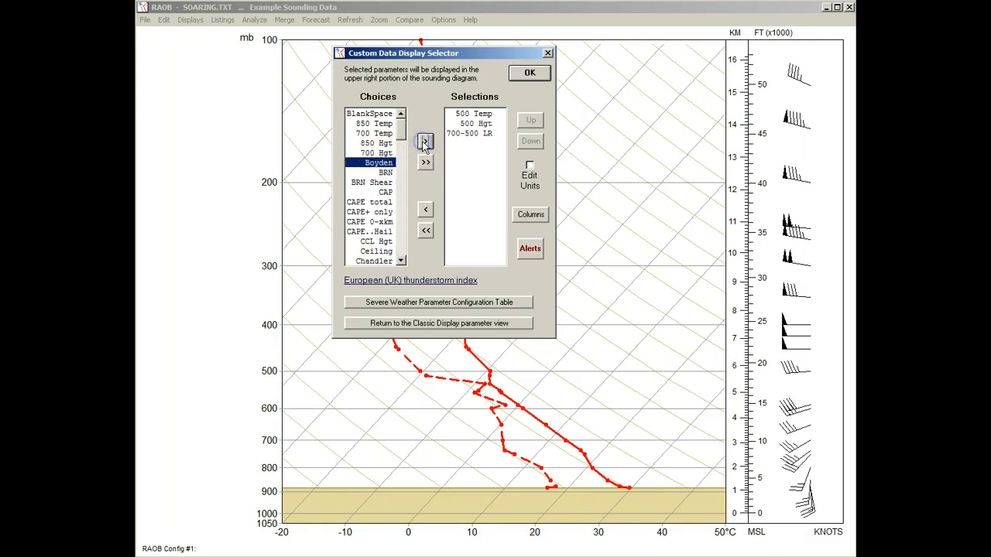
Move 700-500 LR to the start of the selected parameters, accept the selection and close the diagram options
click(470, 133)
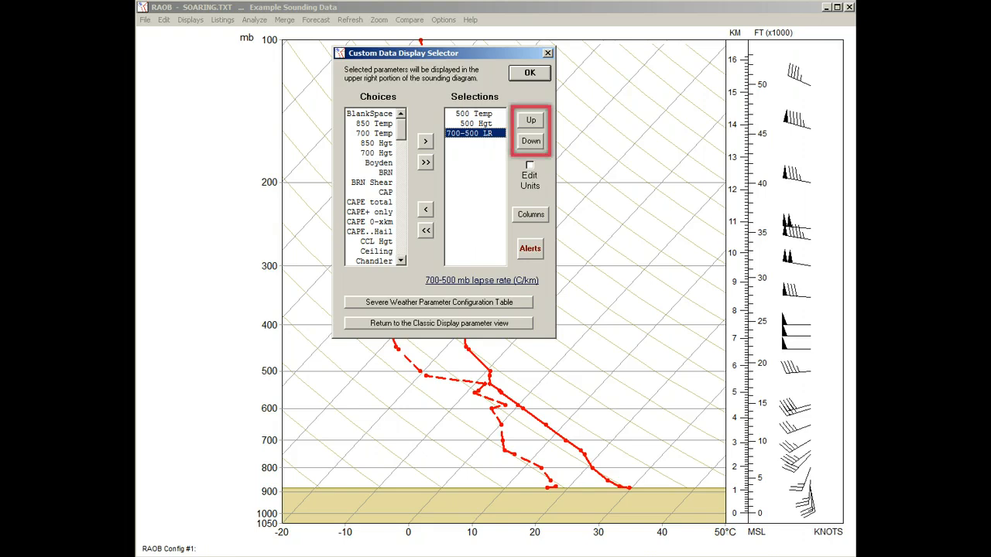
click(531, 120)
click(531, 120)
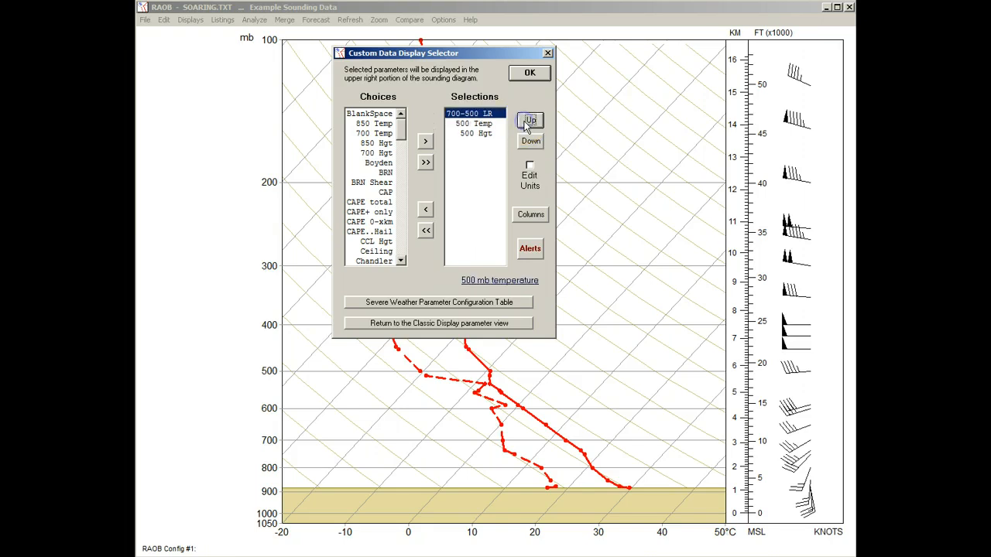
click(528, 73)
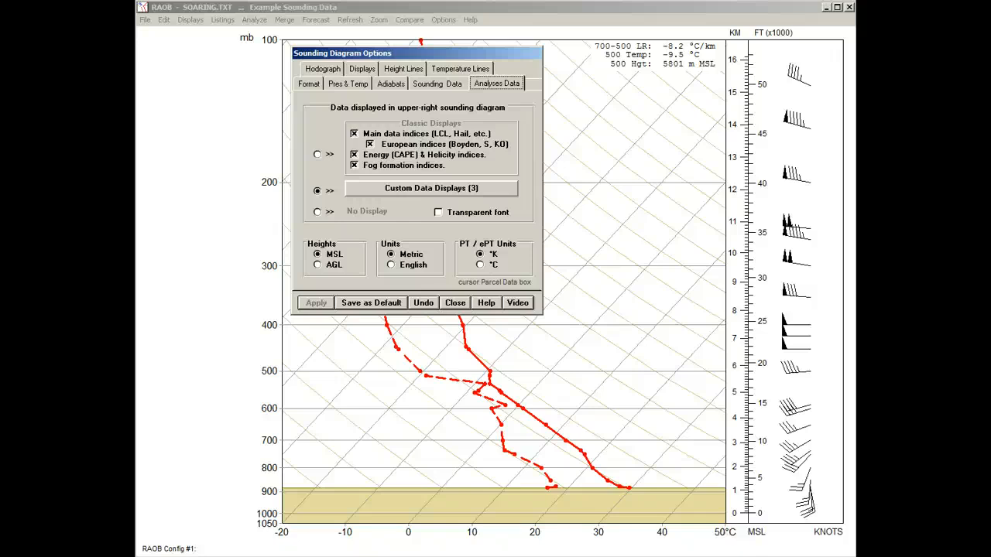
click(452, 303)
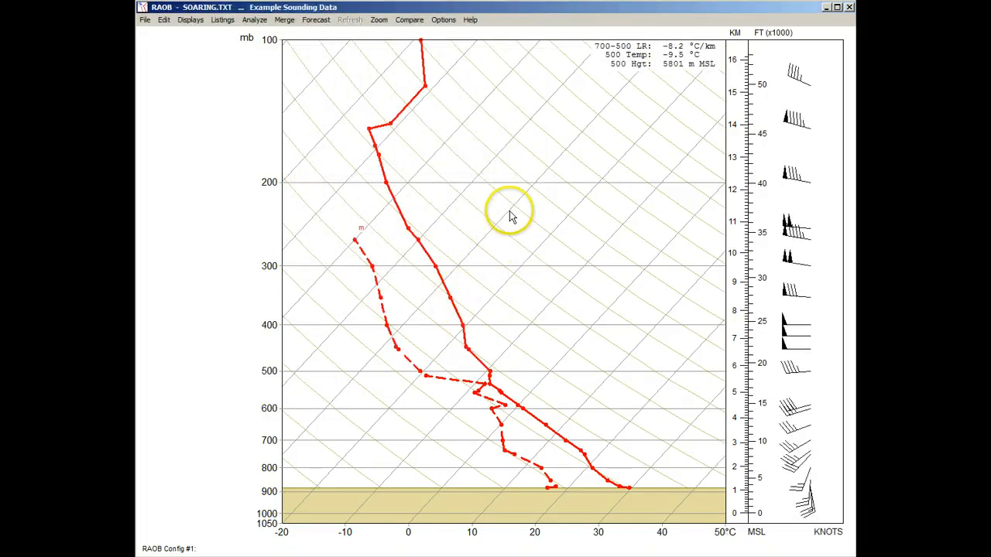
Reopen the custom data selector from the diagram and add BlankSpace, CAPE..Hail and CCL Hgt to the displayed parameters
click(650, 58)
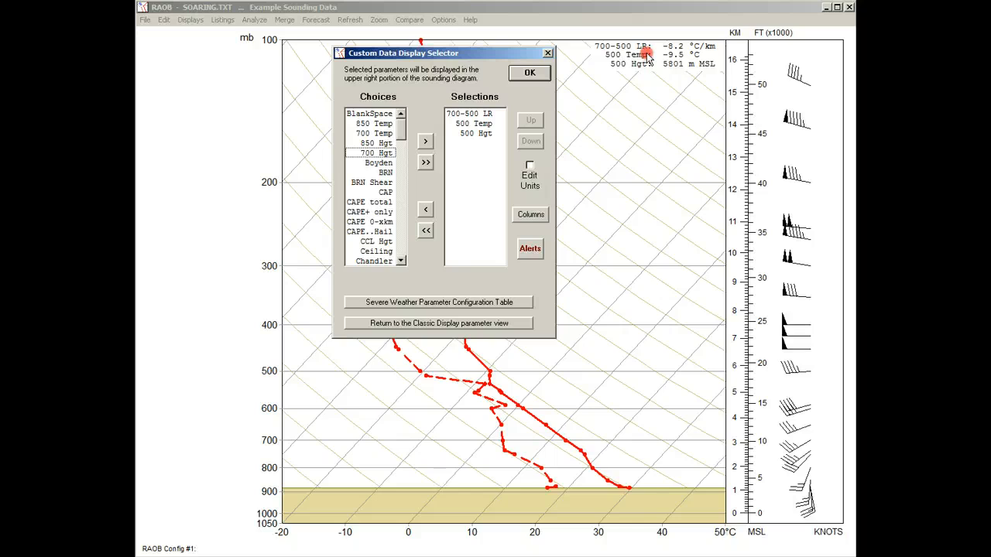
click(370, 115)
click(425, 141)
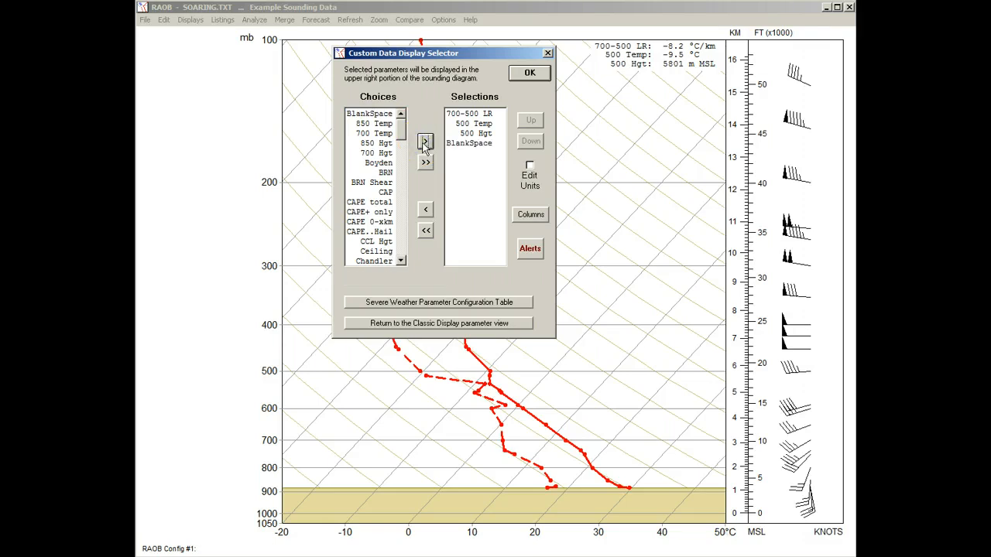
click(370, 232)
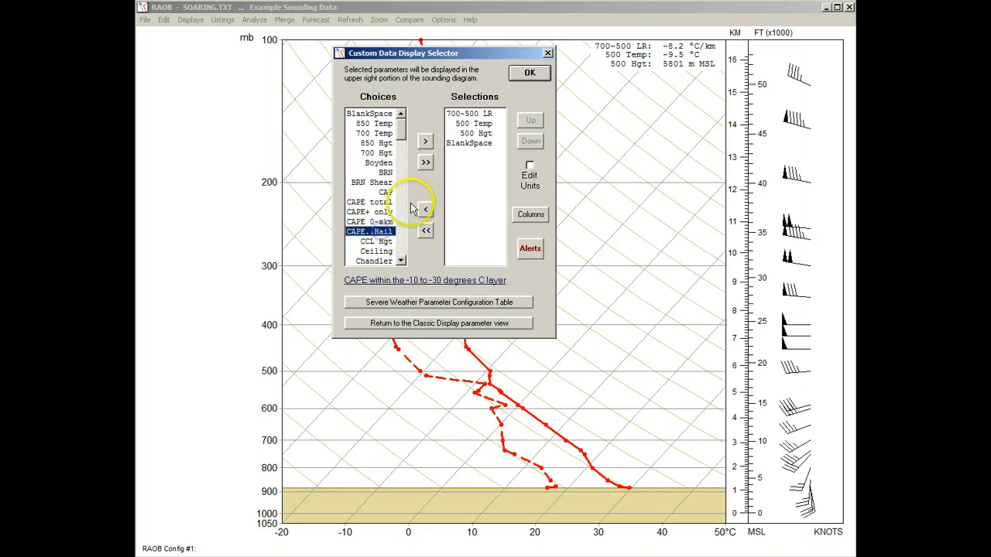
click(425, 141)
click(425, 142)
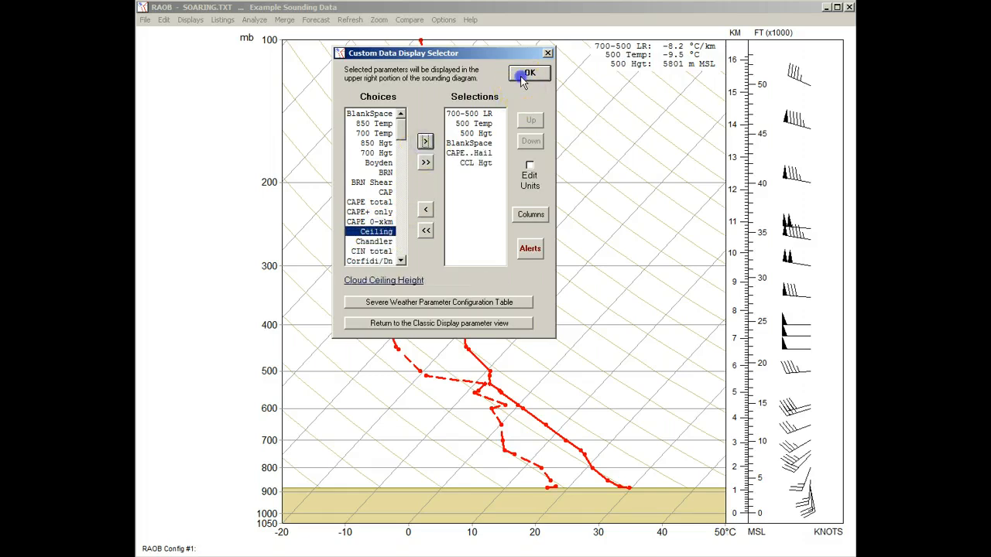
click(528, 74)
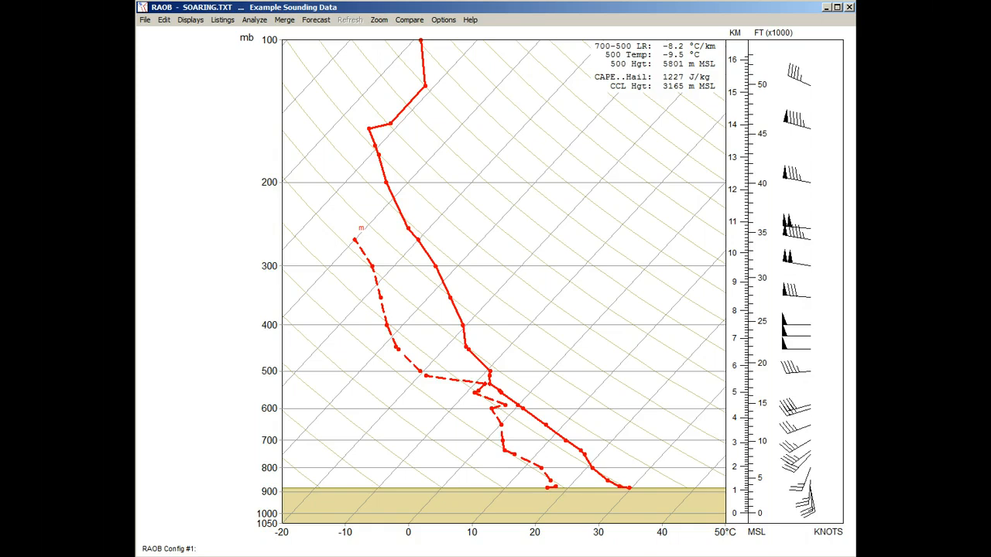
Reopen the custom data selector, enable unit editing and review the unit options for 700-500 LR, 500 Temp, 500 Hgt and CCL Hgt
click(600, 69)
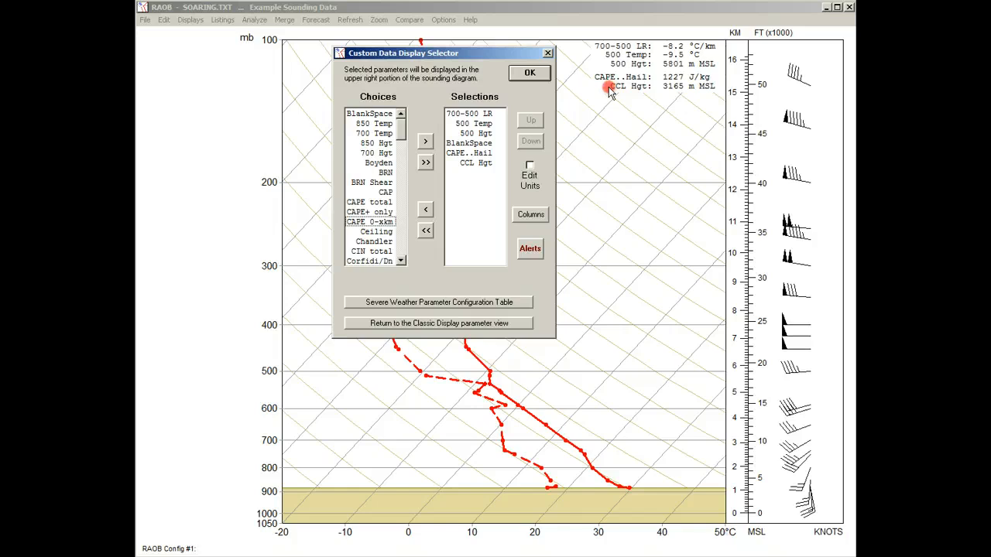
click(529, 167)
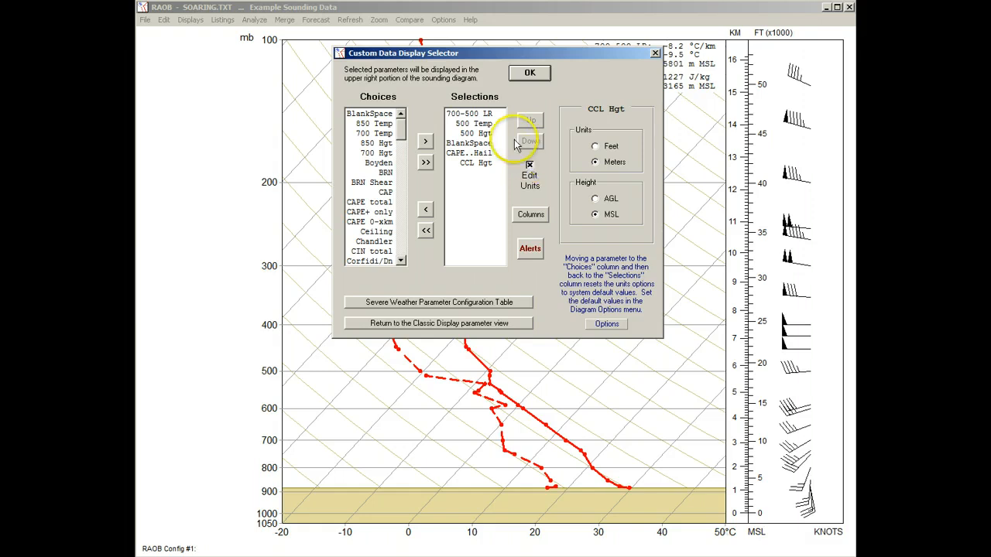
click(480, 115)
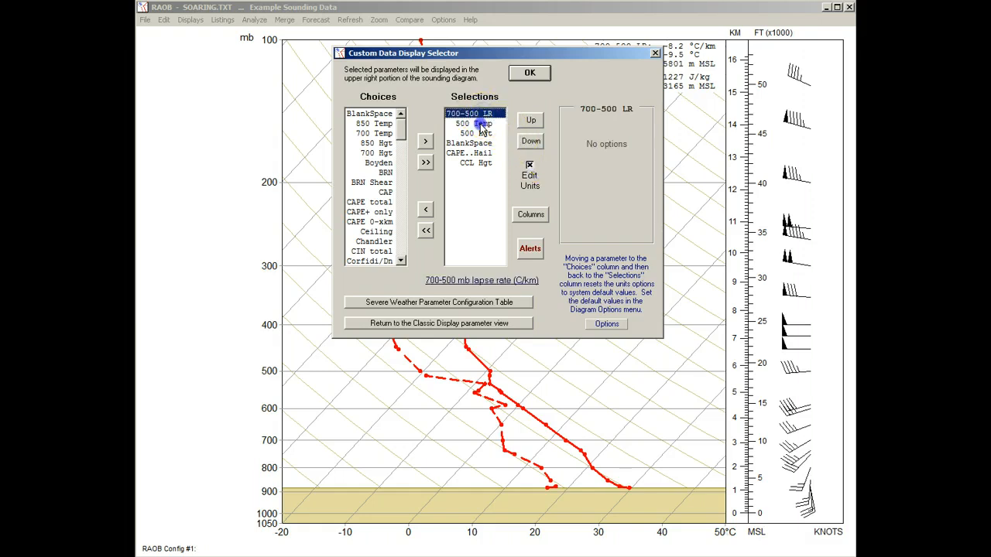
click(483, 124)
click(484, 134)
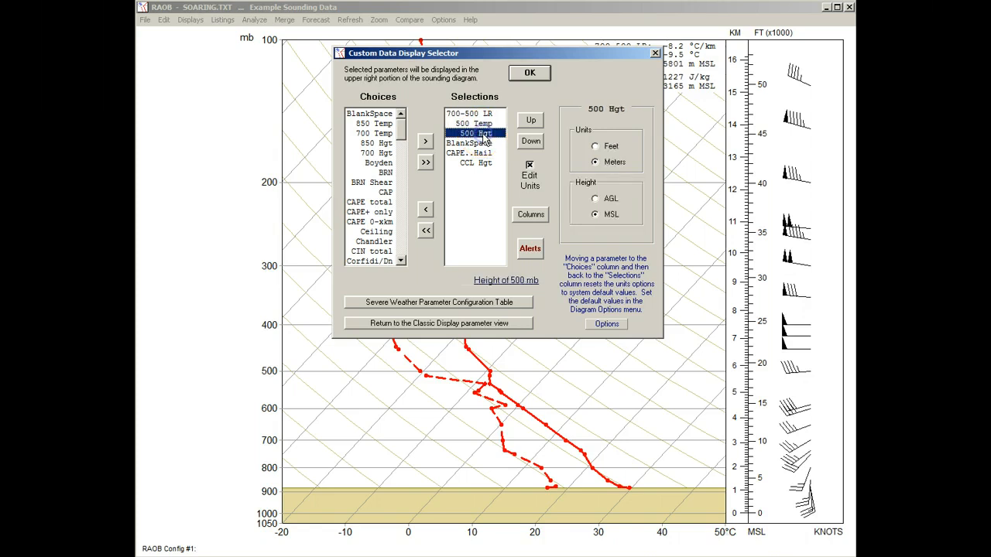
click(488, 164)
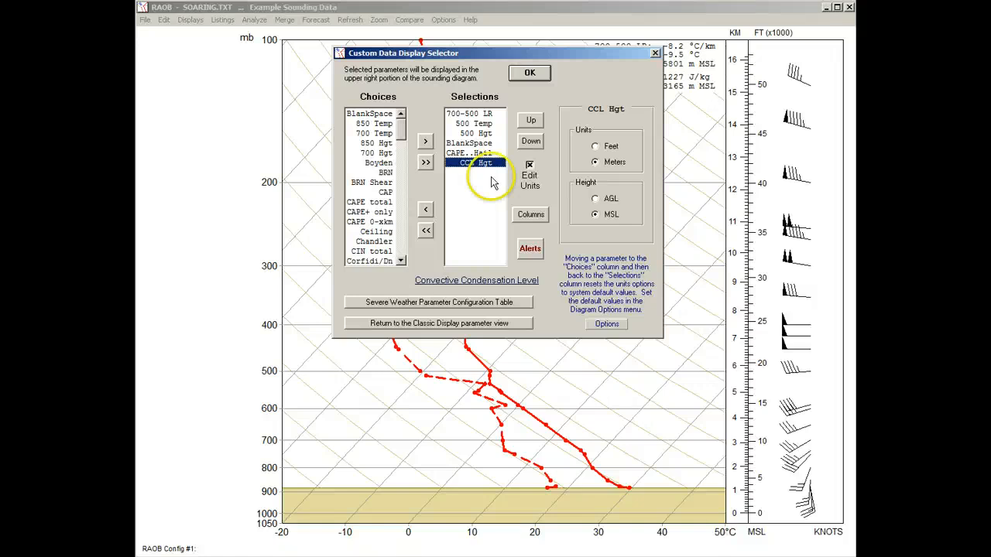
Check the default height and unit settings in the sounding diagram options, and turn off unit editing in the selector
click(598, 324)
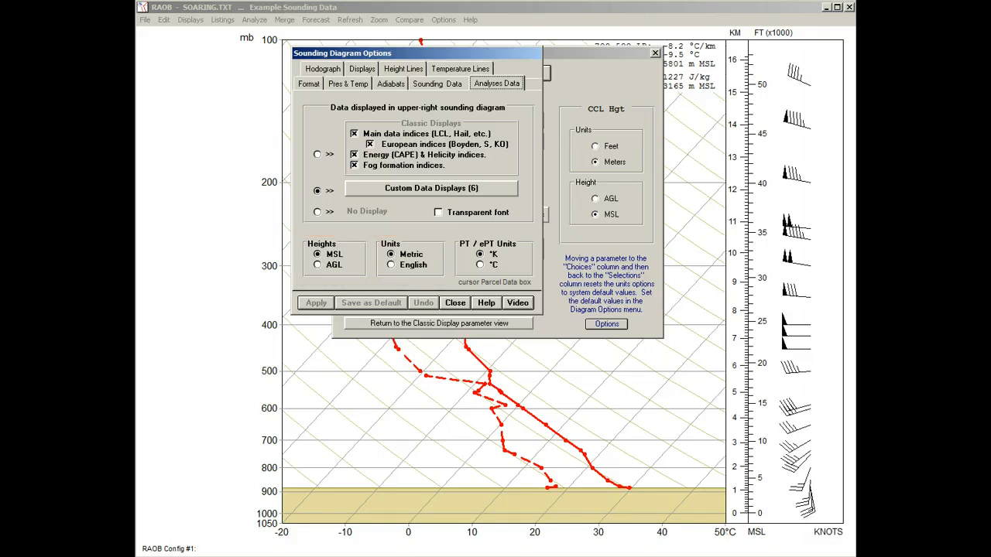
click(456, 302)
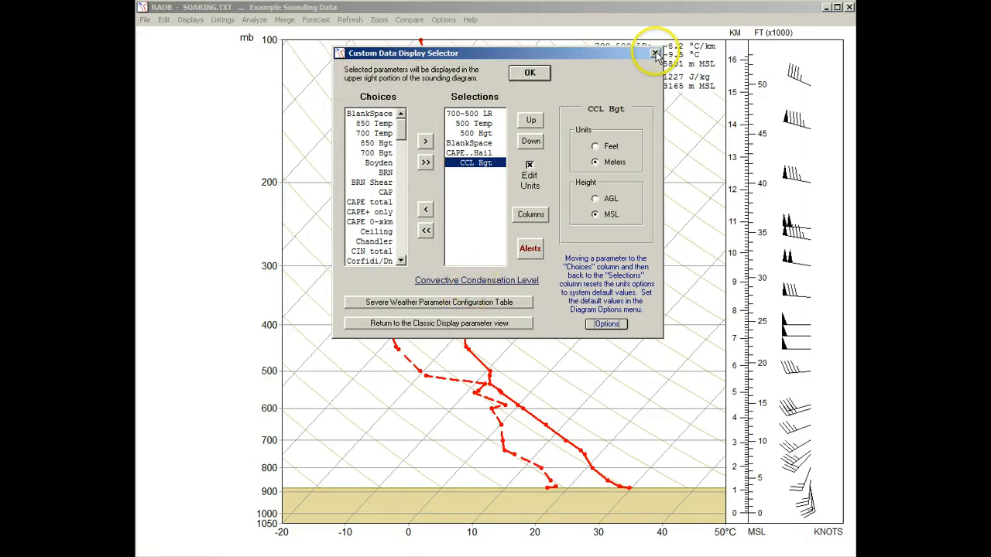
click(529, 165)
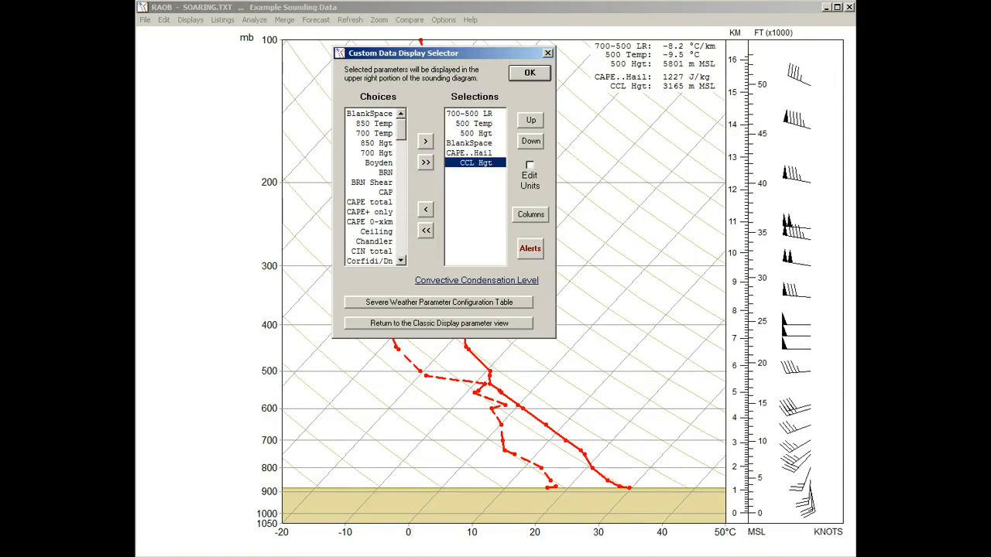
Open the Weather Alert Editor, start a new alert and browse the parameters available for it
click(530, 249)
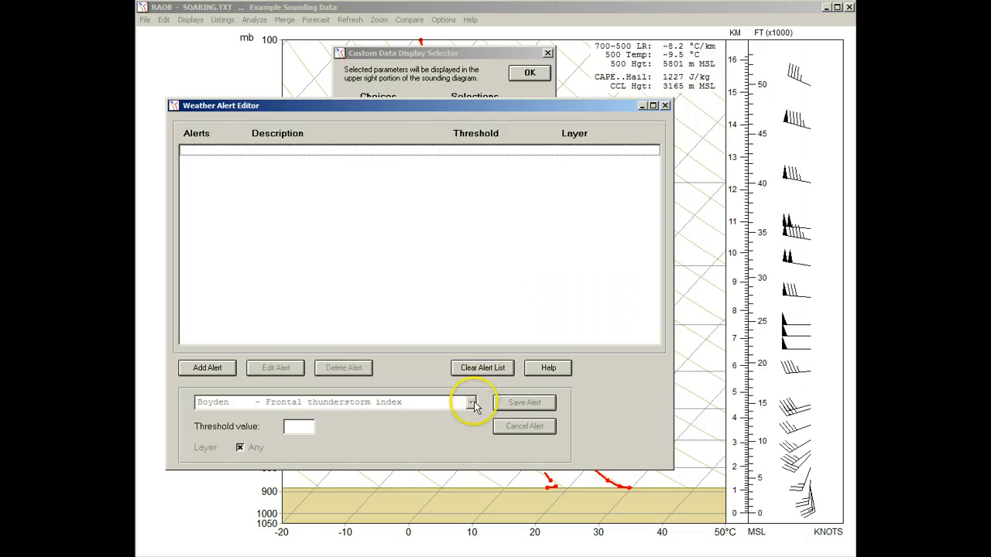
click(224, 368)
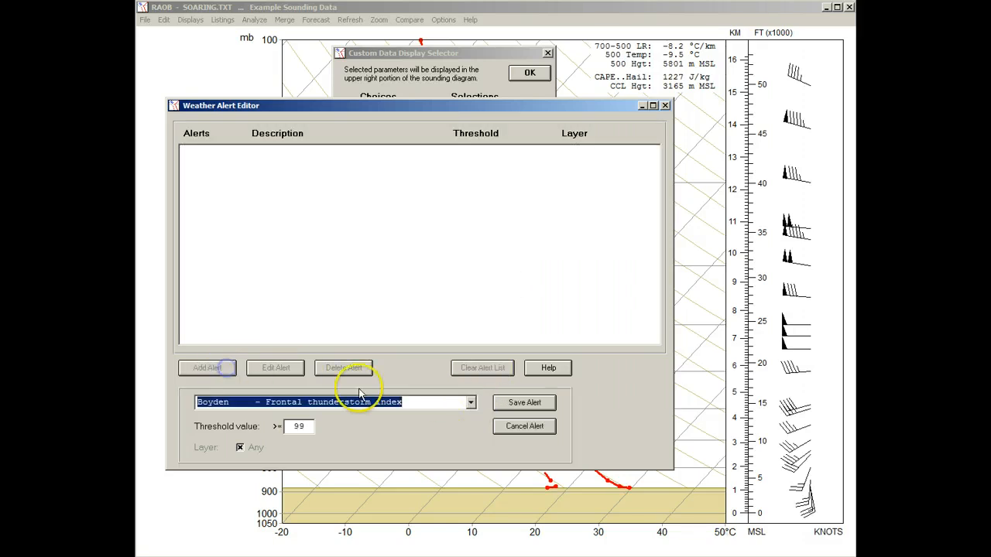
click(469, 403)
drag(474, 439, 469, 474)
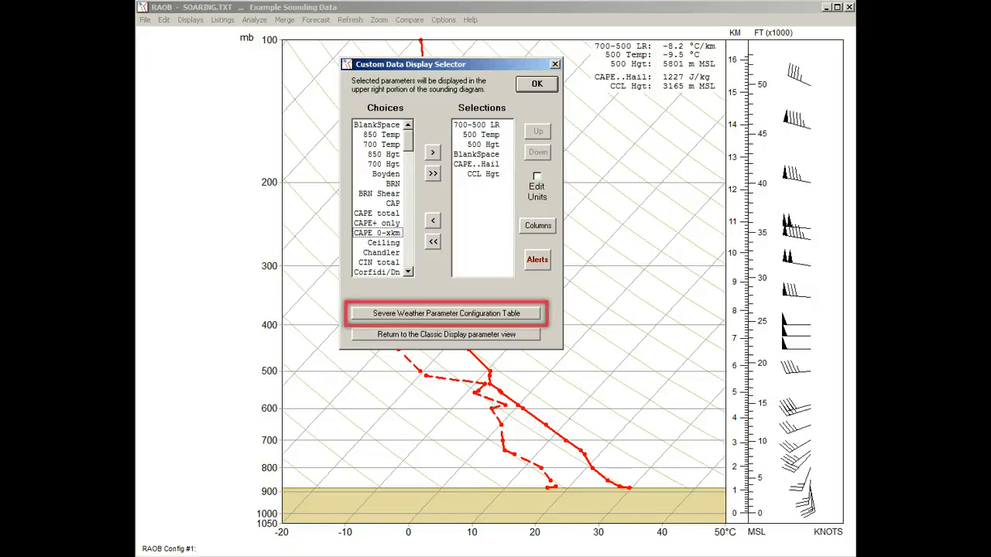
Examine the parameter weights and threshold ranges on both the A-L and L-Z pages of the Severe Weather Parameter Configuration Table
click(364, 317)
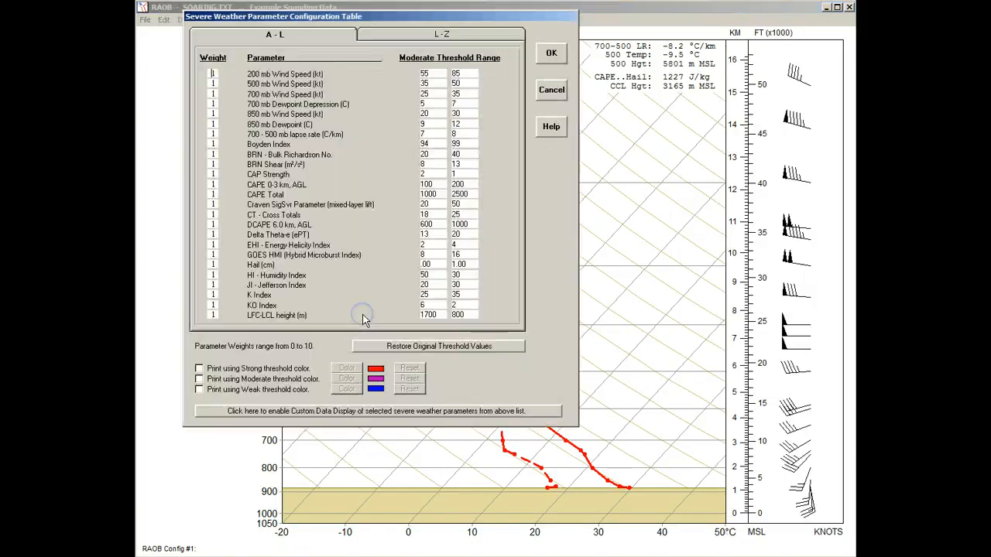
click(410, 34)
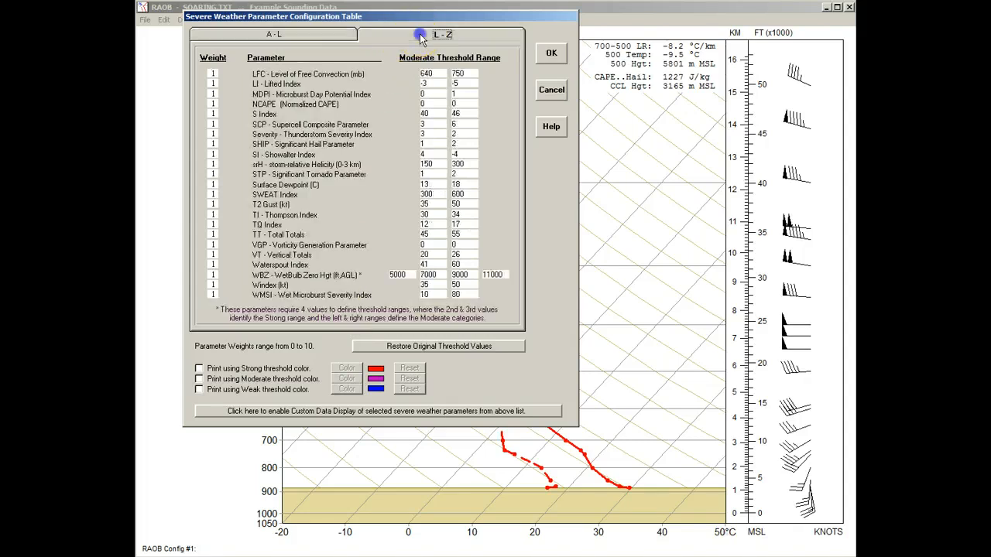
click(332, 38)
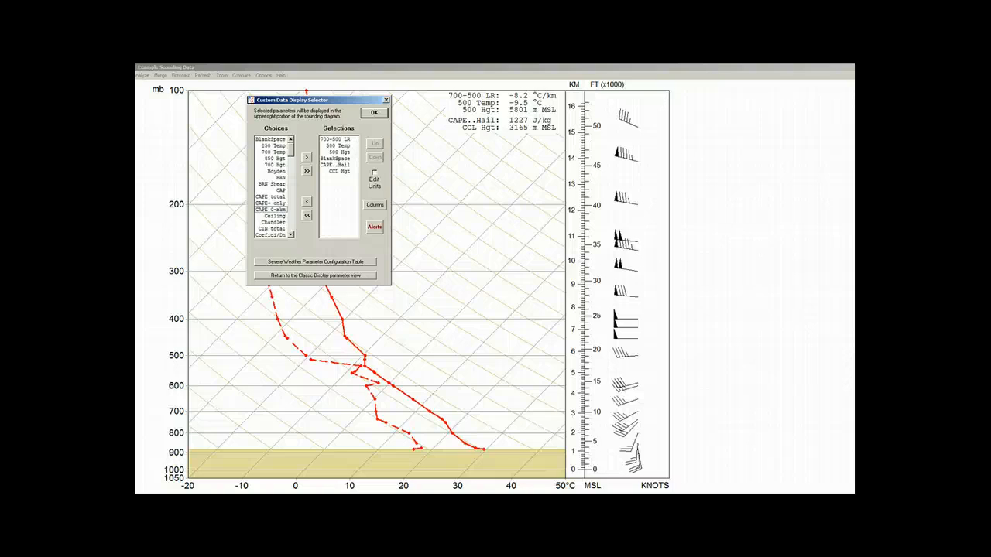
Enable a second display column and add CAPE total, CAPE+ only, CAPE 0-xkm, Ceiling and Chandler to it
click(375, 204)
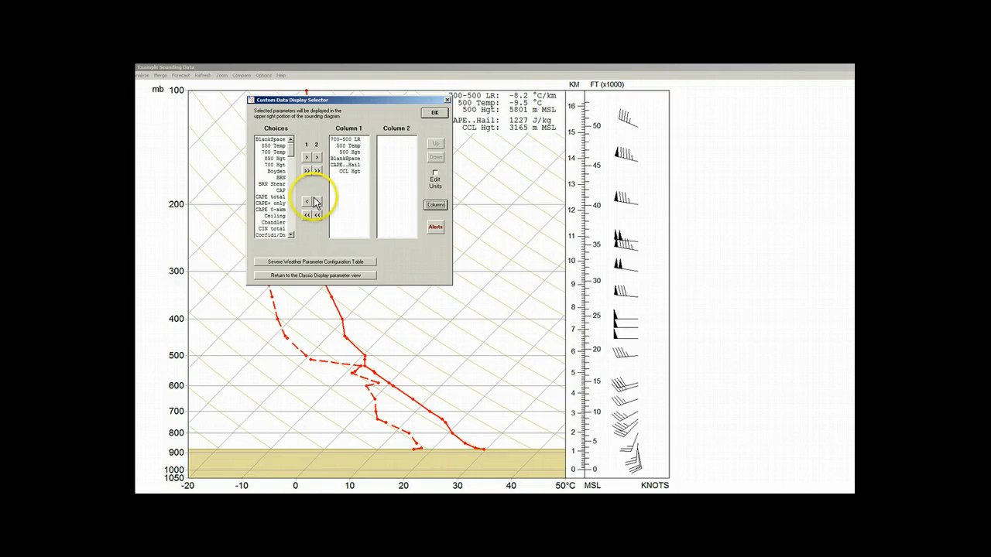
click(271, 196)
click(317, 157)
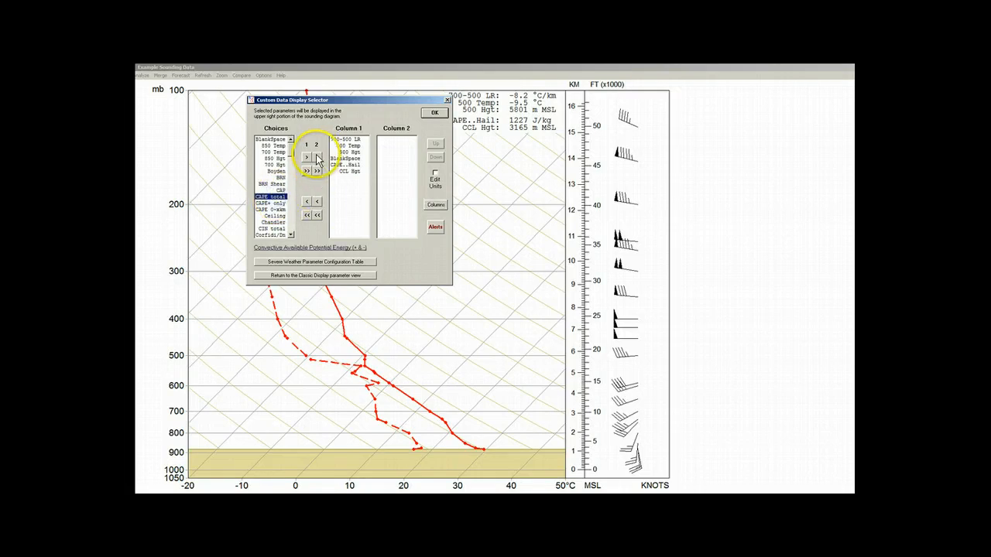
click(316, 157)
click(317, 157)
click(317, 157)
click(317, 157)
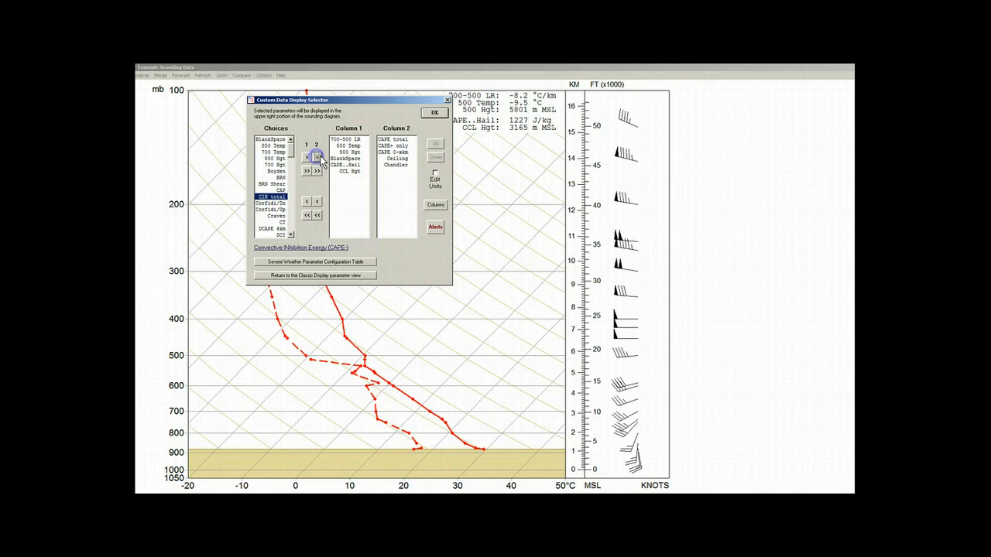
Accept the two-column parameter selection, and plot the hodograph on the sounding diagram with the Upper-right plot location
click(435, 112)
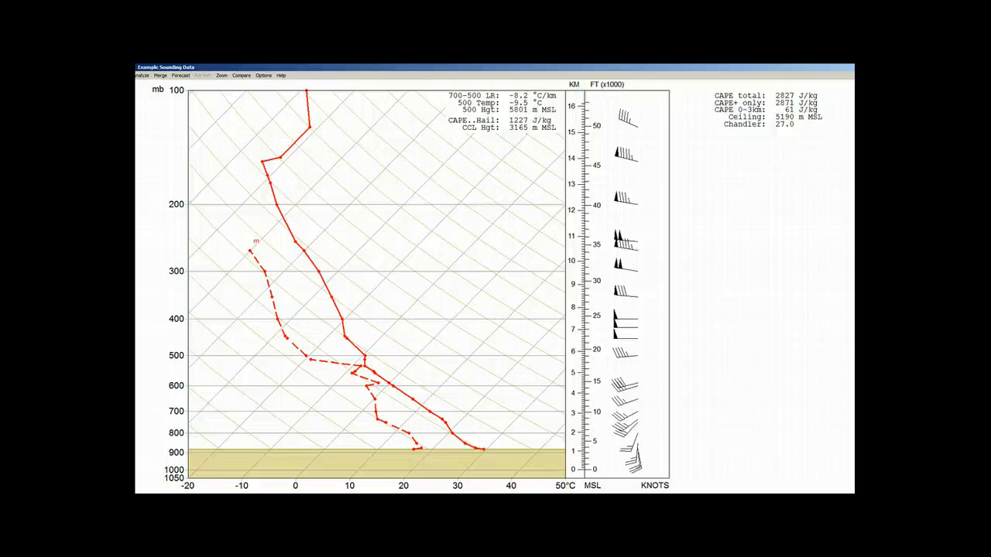
click(363, 215)
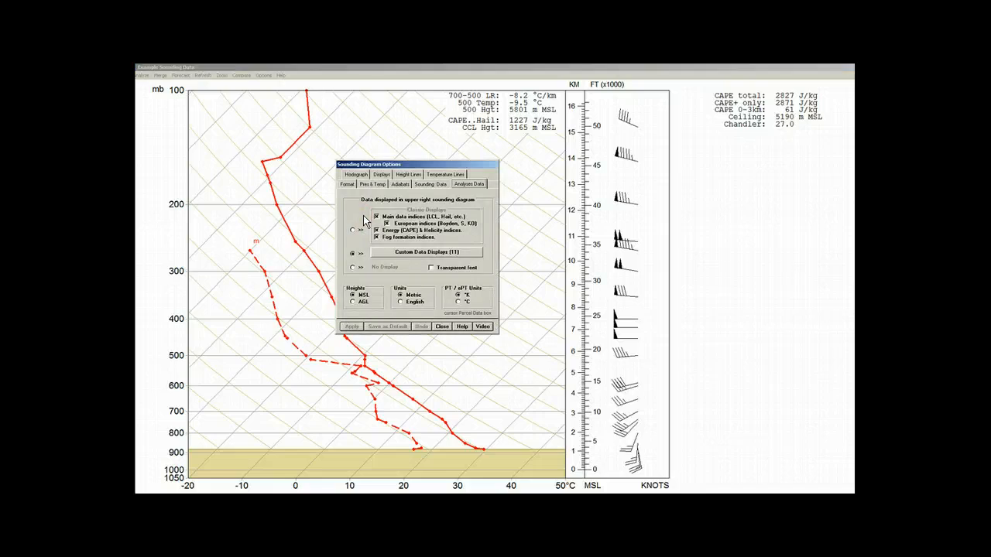
click(357, 175)
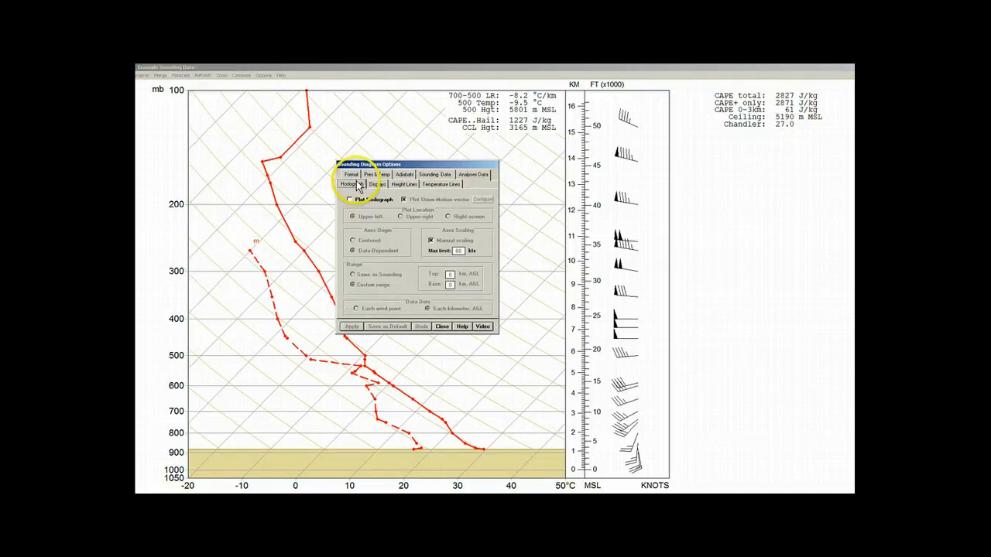
click(350, 201)
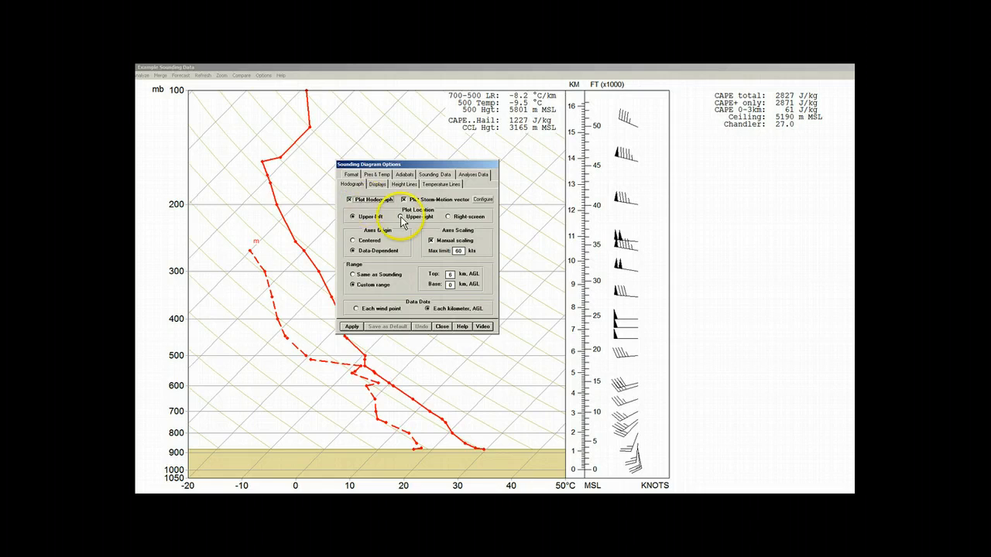
click(401, 217)
click(352, 326)
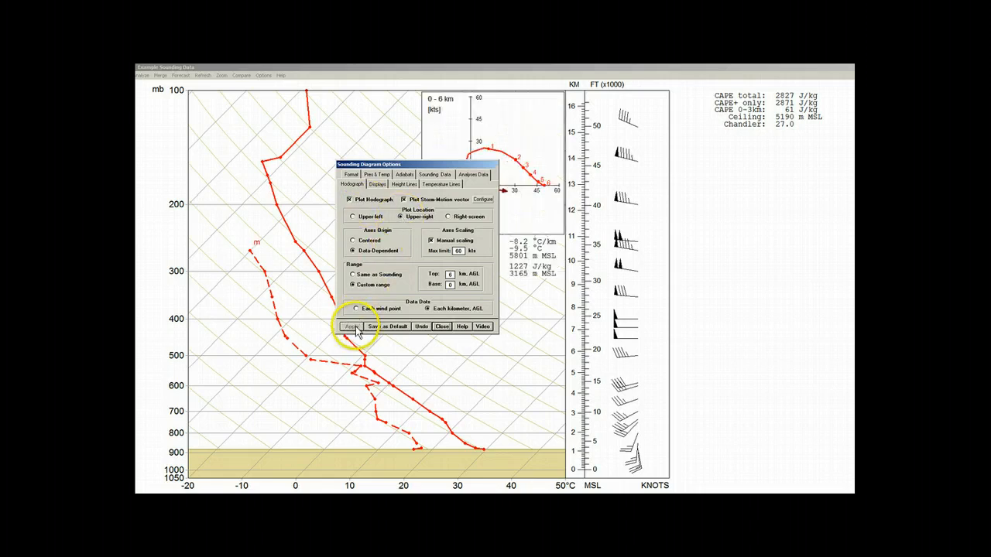
click(441, 326)
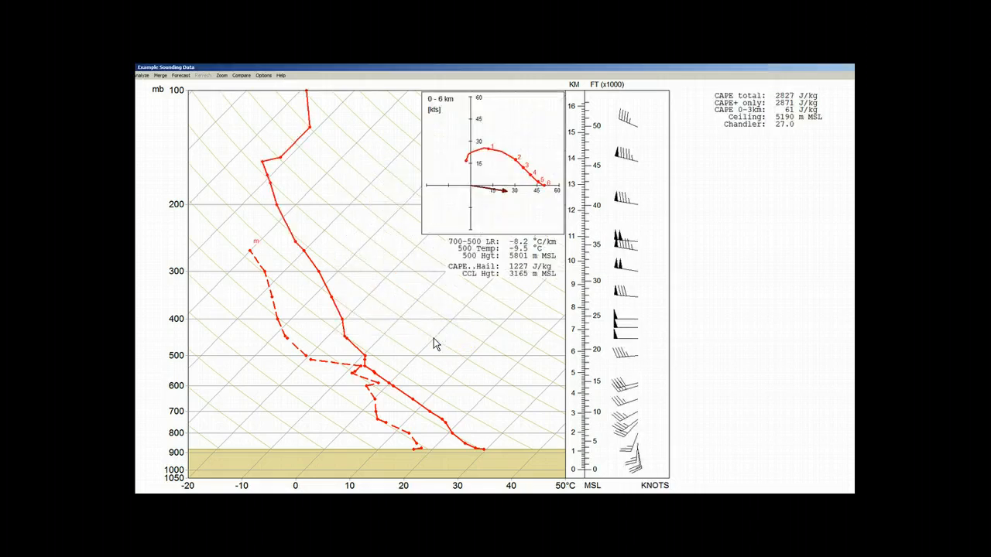
Clear all parameters from column 1 of the custom data display and add Storm to it
click(488, 258)
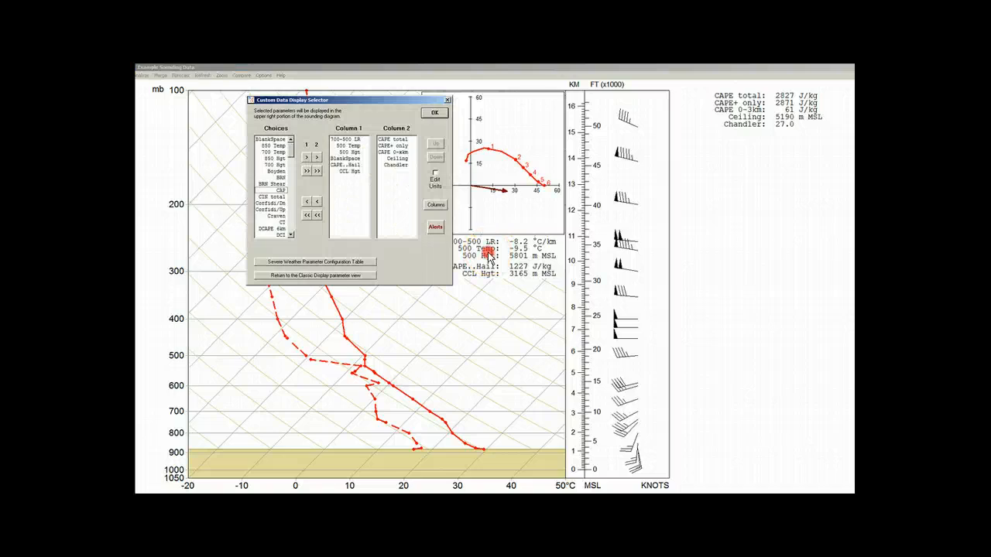
click(348, 158)
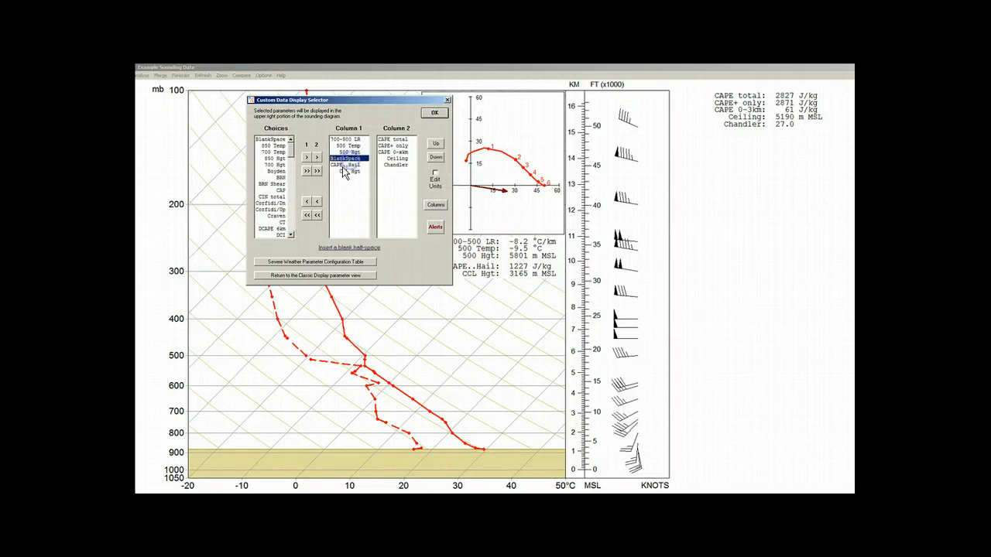
click(307, 215)
click(306, 215)
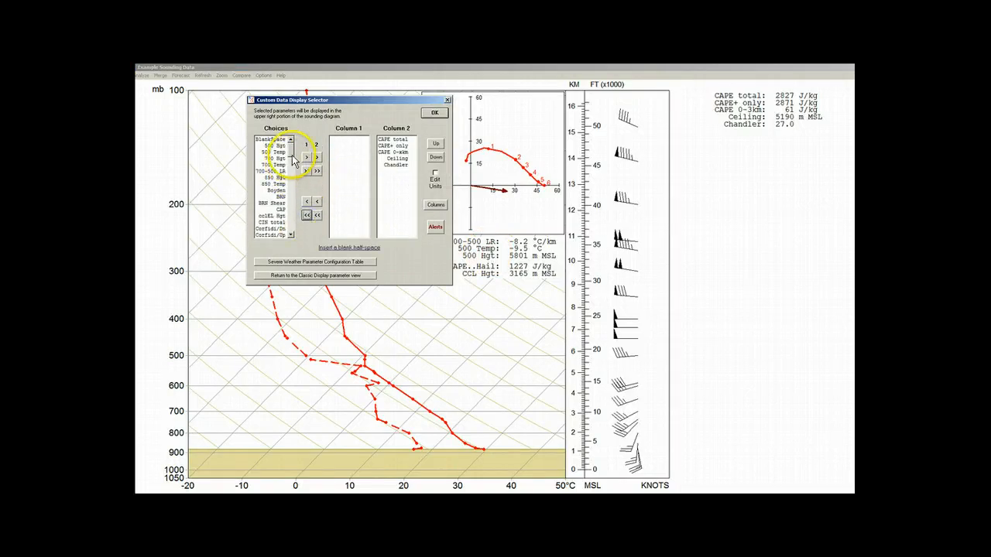
drag(291, 153, 292, 213)
click(274, 165)
click(306, 157)
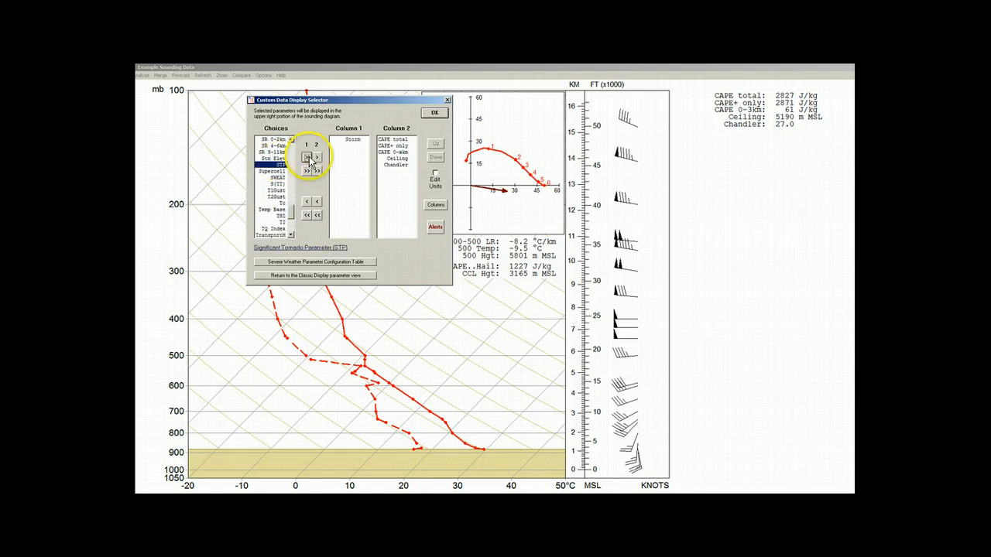
Add T2Gust, Tc, Temp Base, THI, TI, TQ Index and TransportM to column 2 and accept the selection
click(276, 197)
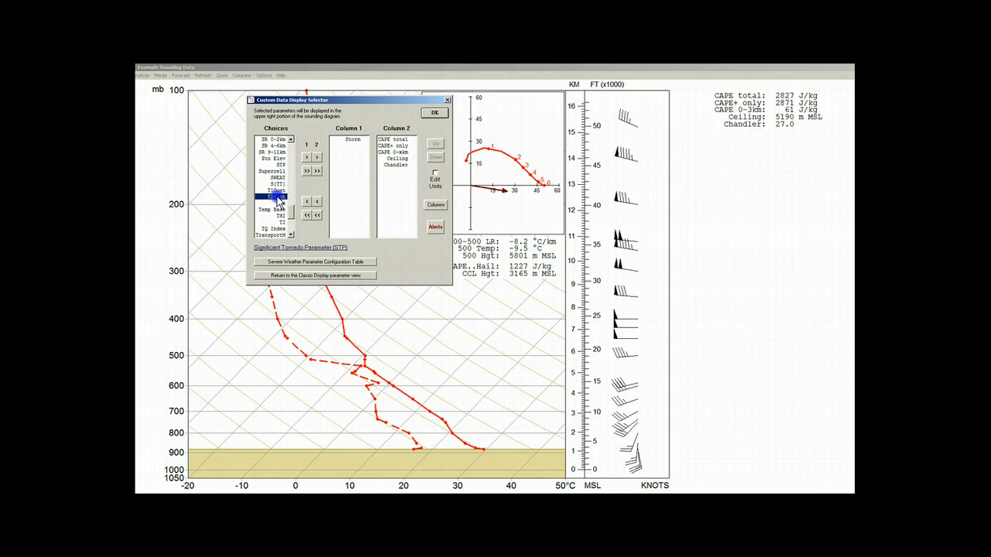
click(317, 157)
click(317, 158)
click(317, 158)
click(317, 158)
click(317, 158)
click(316, 158)
click(316, 158)
click(434, 113)
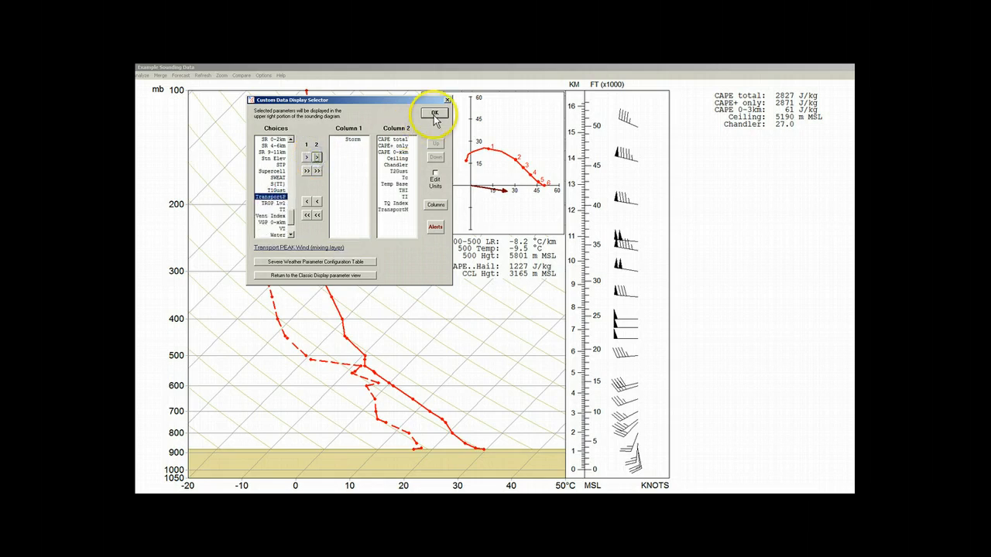